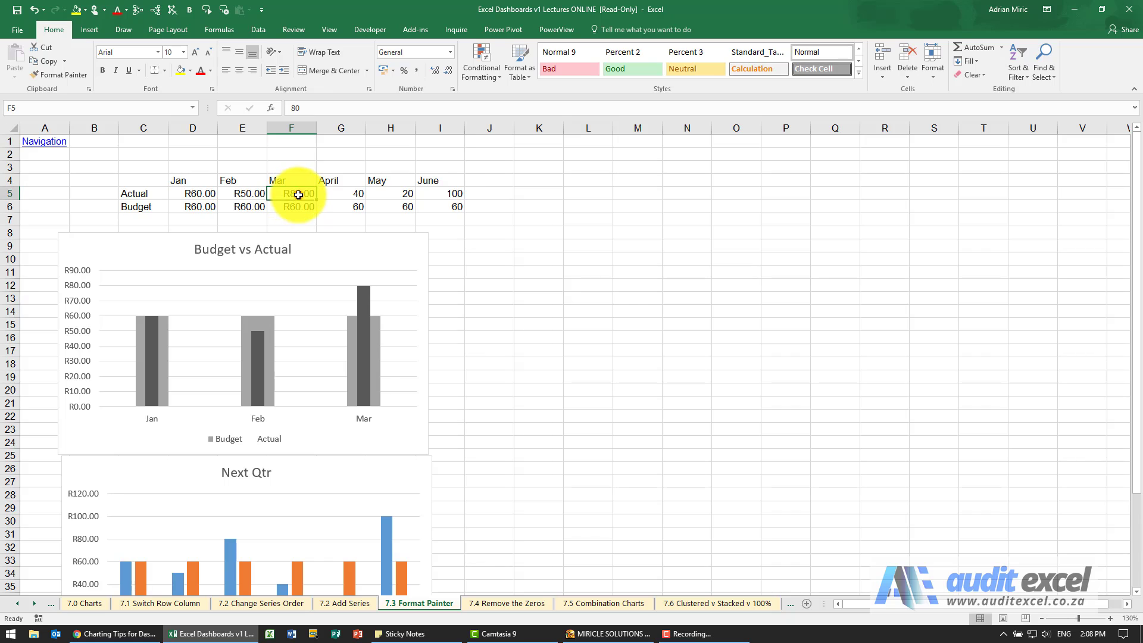
- Copy the March cells' rand currency format onto the April–June Actual and Budget values with Format Painter
{"action": "left_click_drag", "start_coordinate": [297, 195], "coordinate": [298, 207]}
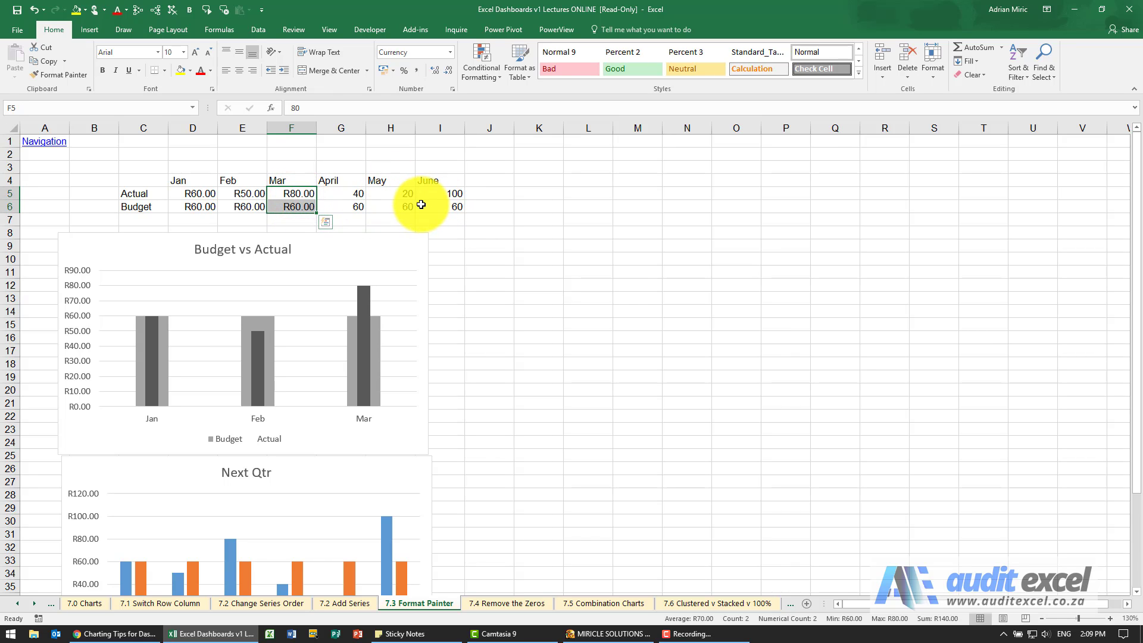
{"action": "left_click", "coordinate": [64, 74]}
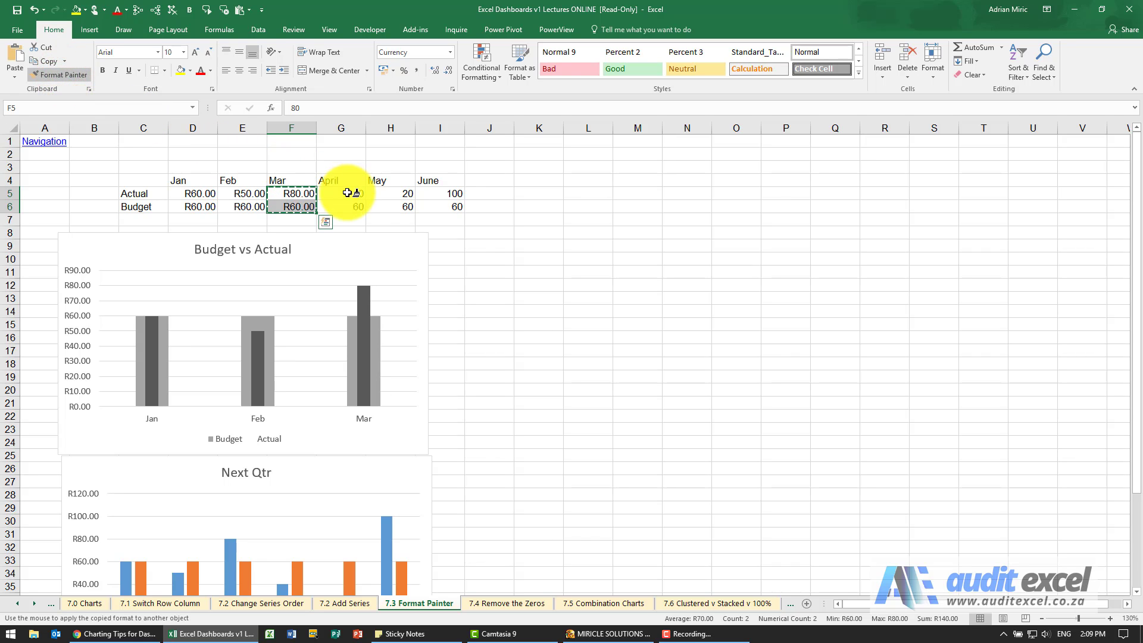
{"action": "left_click_drag", "start_coordinate": [343, 193], "coordinate": [437, 204]}
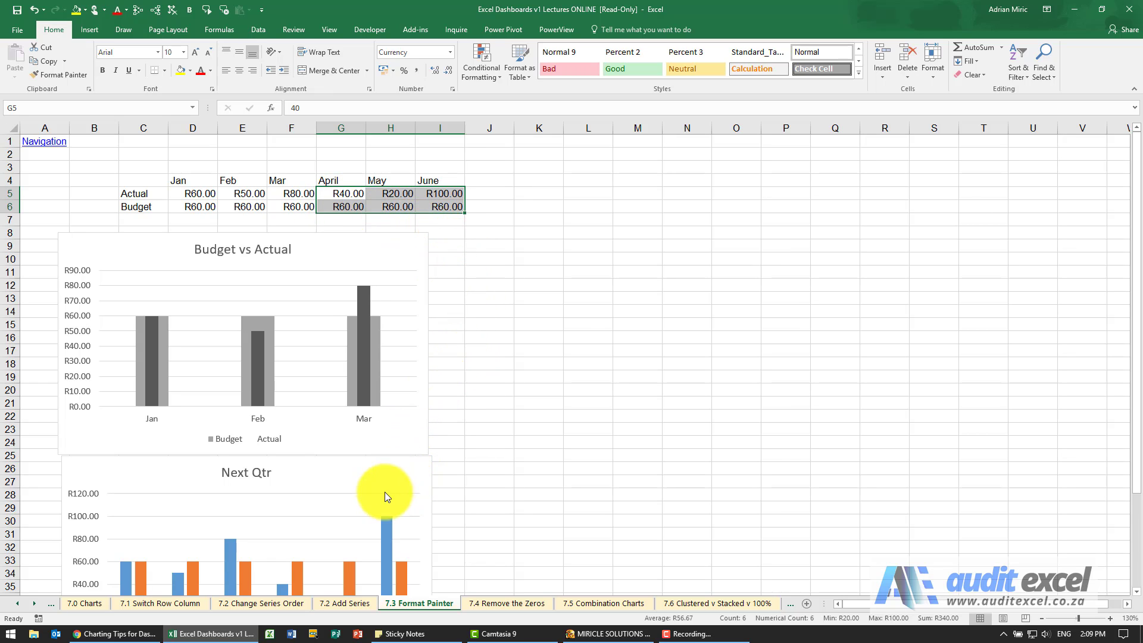
{"action": "left_click", "coordinate": [363, 252]}
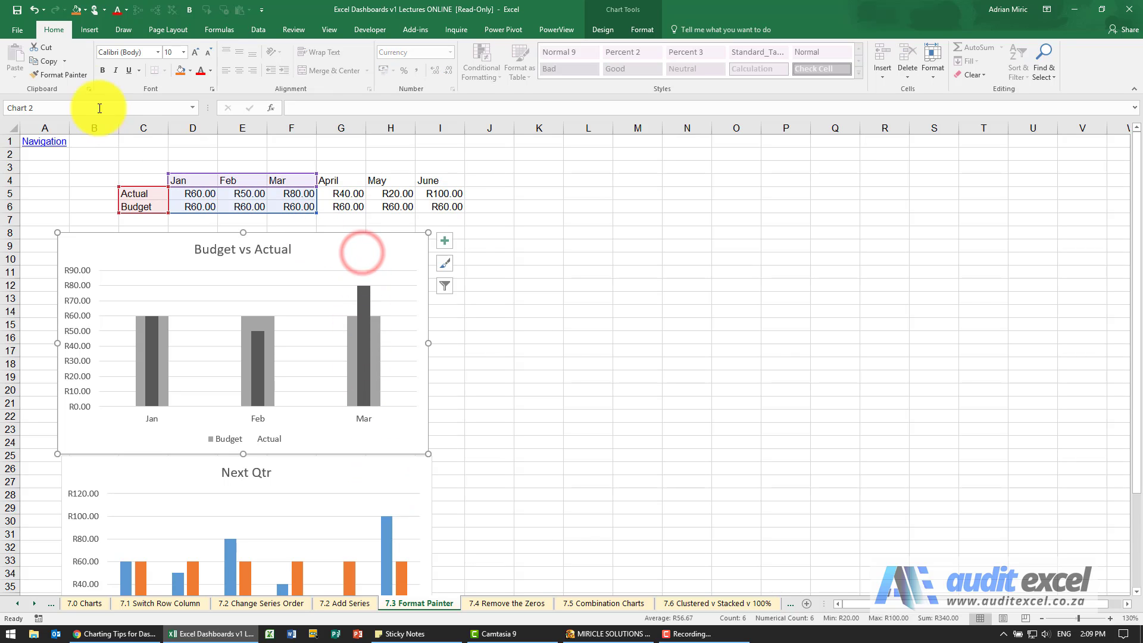
{"action": "left_click", "coordinate": [73, 75]}
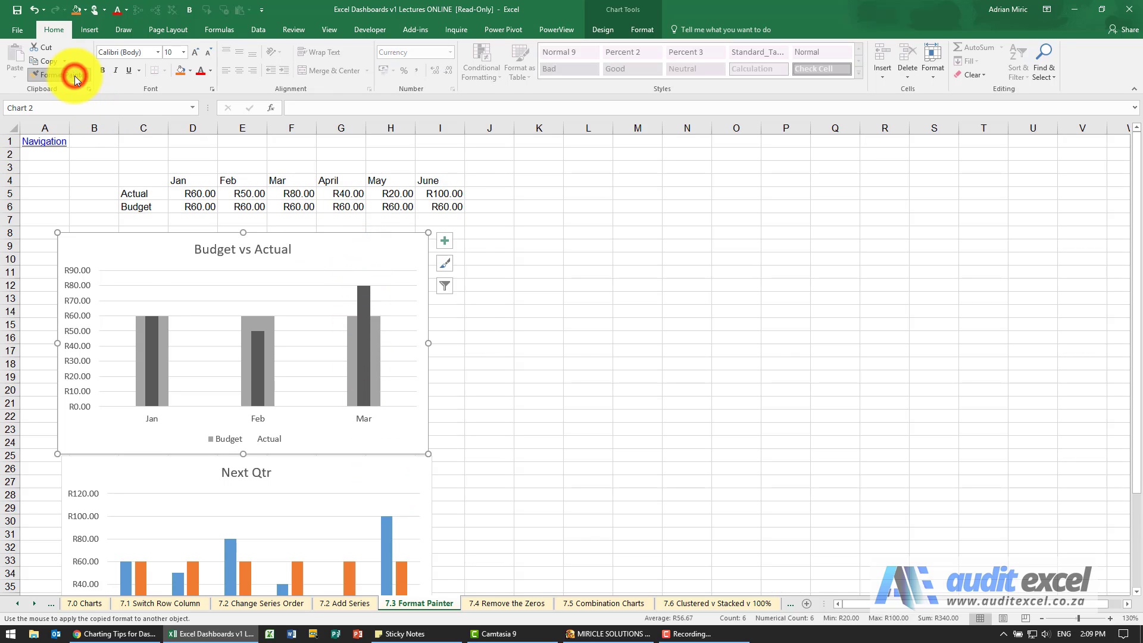
{"action": "left_click", "coordinate": [316, 474]}
{"action": "scroll", "coordinate": [482, 357], "scroll_direction": "down", "scroll_amount": 1}
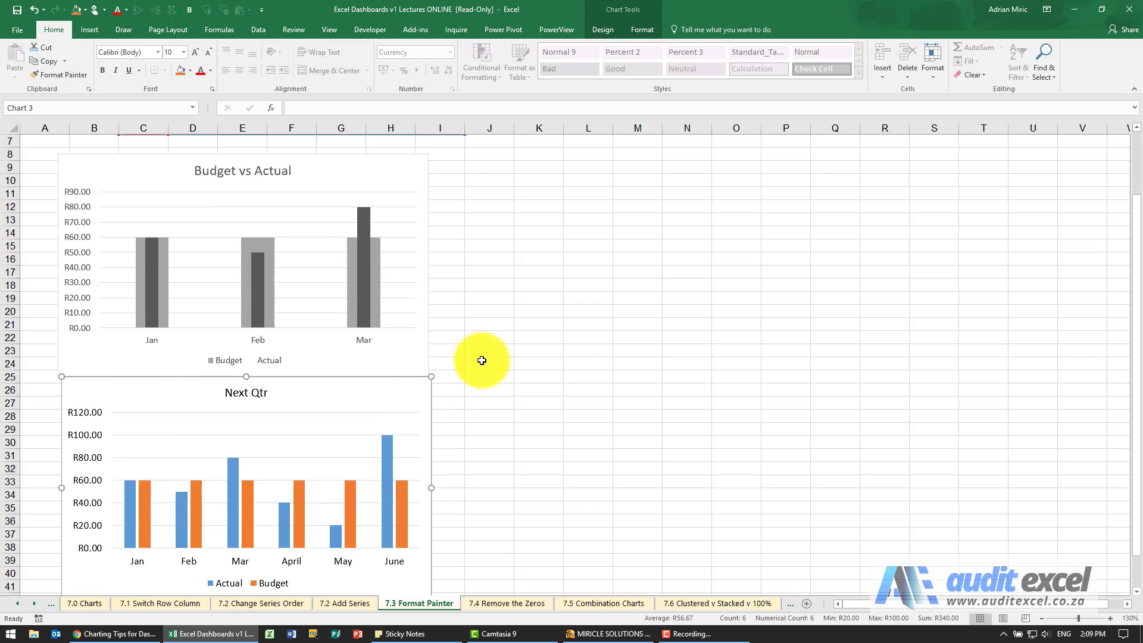
{"action": "scroll", "coordinate": [481, 355], "scroll_direction": "up", "scroll_amount": 1}
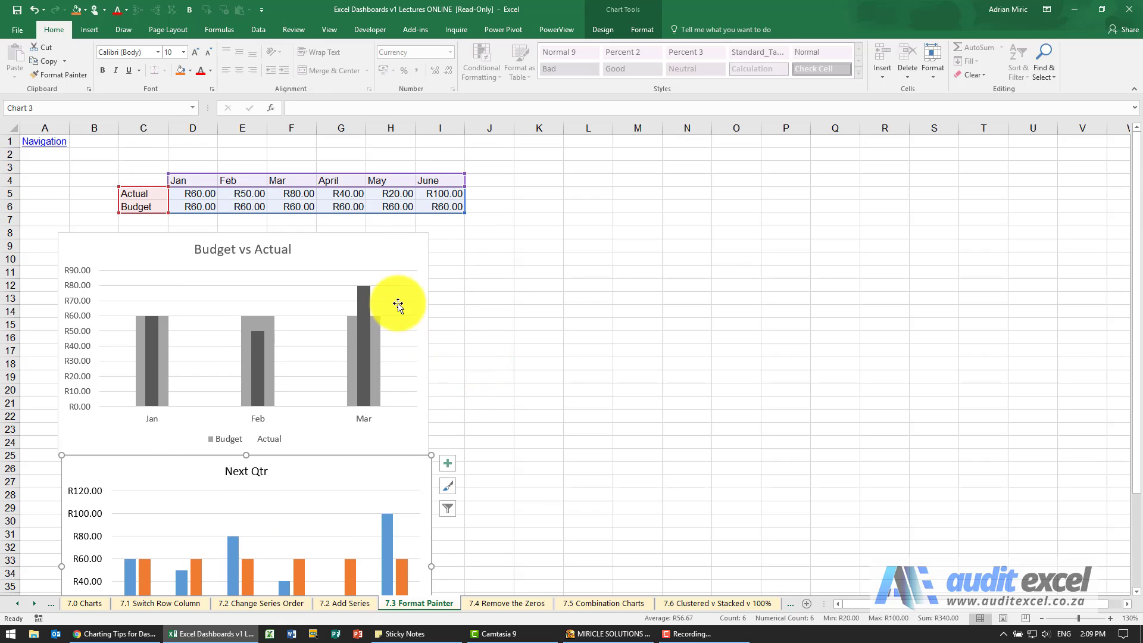
{"action": "left_click", "coordinate": [469, 270]}
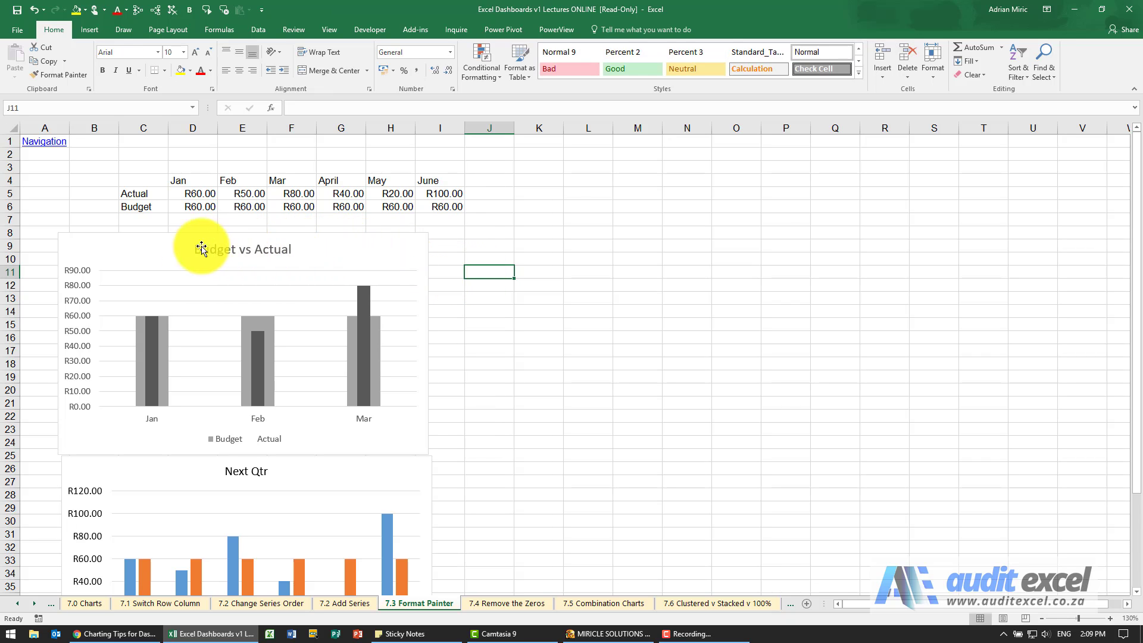
{"action": "scroll", "coordinate": [346, 372], "scroll_direction": "down", "scroll_amount": 2}
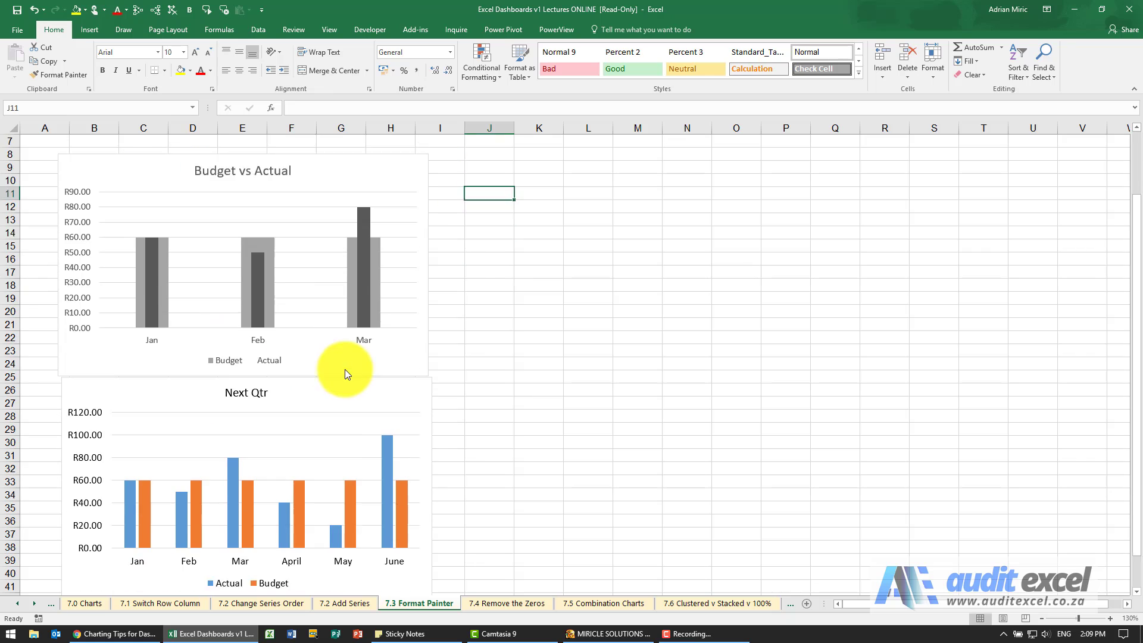
{"action": "scroll", "coordinate": [345, 372], "scroll_direction": "down", "scroll_amount": 1}
{"action": "scroll", "coordinate": [375, 393], "scroll_direction": "up", "scroll_amount": 2}
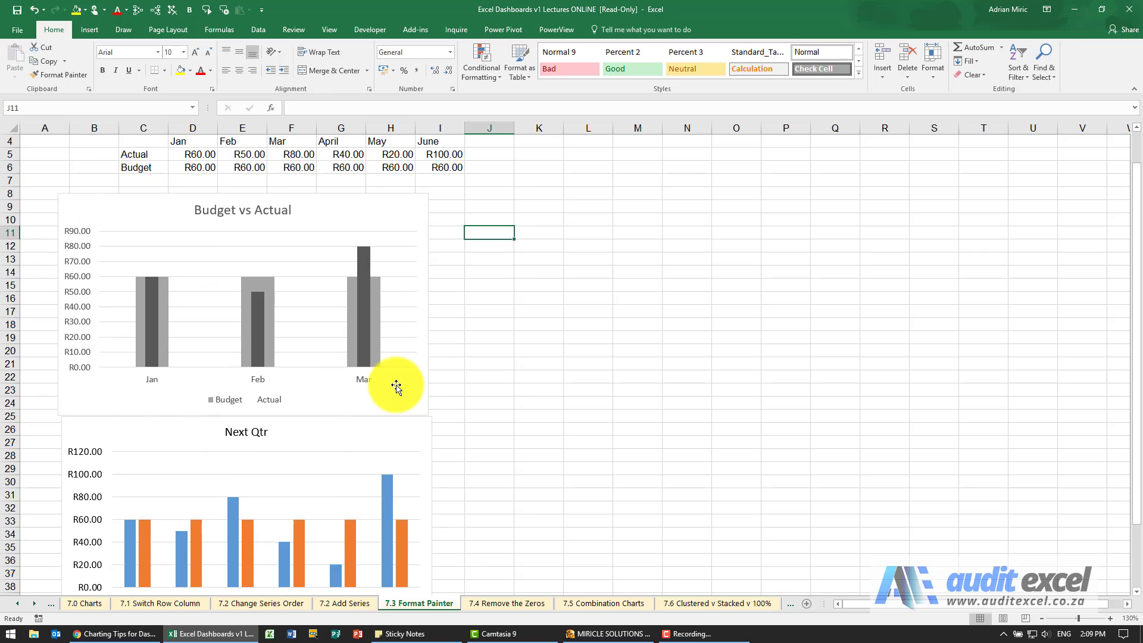
{"action": "scroll", "coordinate": [391, 364], "scroll_direction": "up", "scroll_amount": 1}
{"action": "left_click", "coordinate": [354, 259]}
- Copy the Budget vs Actual chart and select the Next Qtr chart as the paste target
{"action": "right_click", "coordinate": [359, 249]}
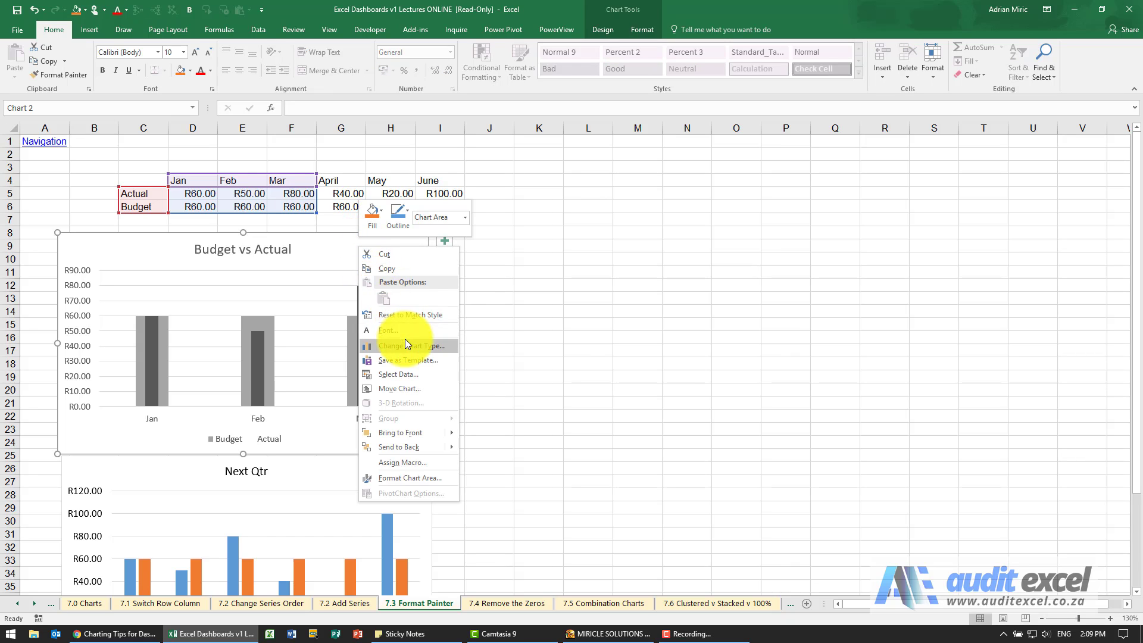
{"action": "left_click", "coordinate": [404, 269]}
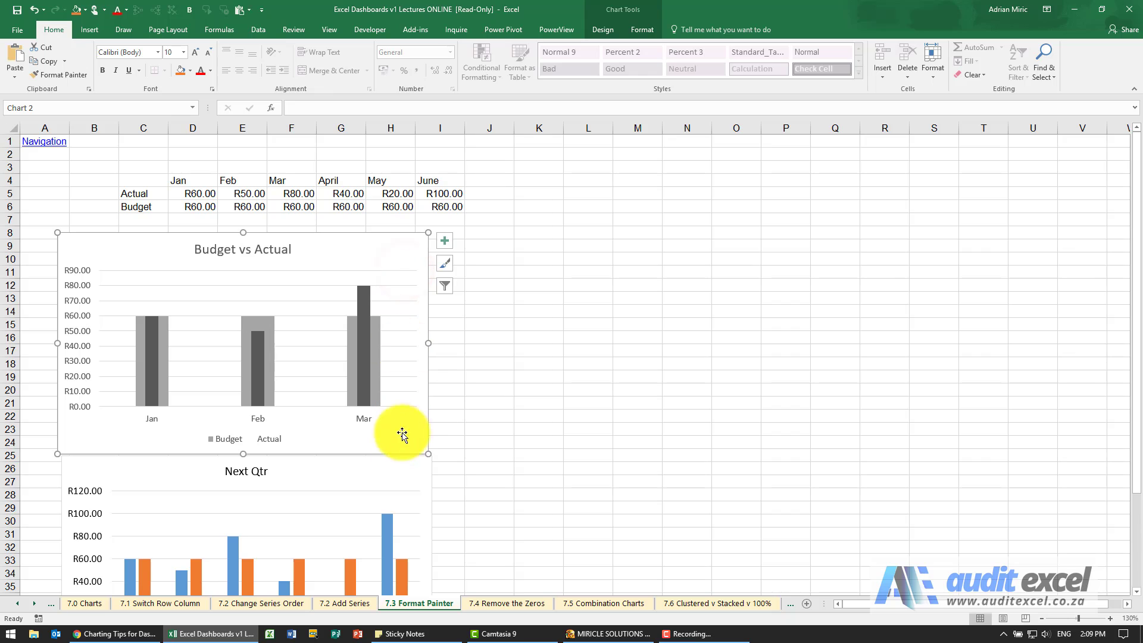
{"action": "left_click", "coordinate": [357, 470]}
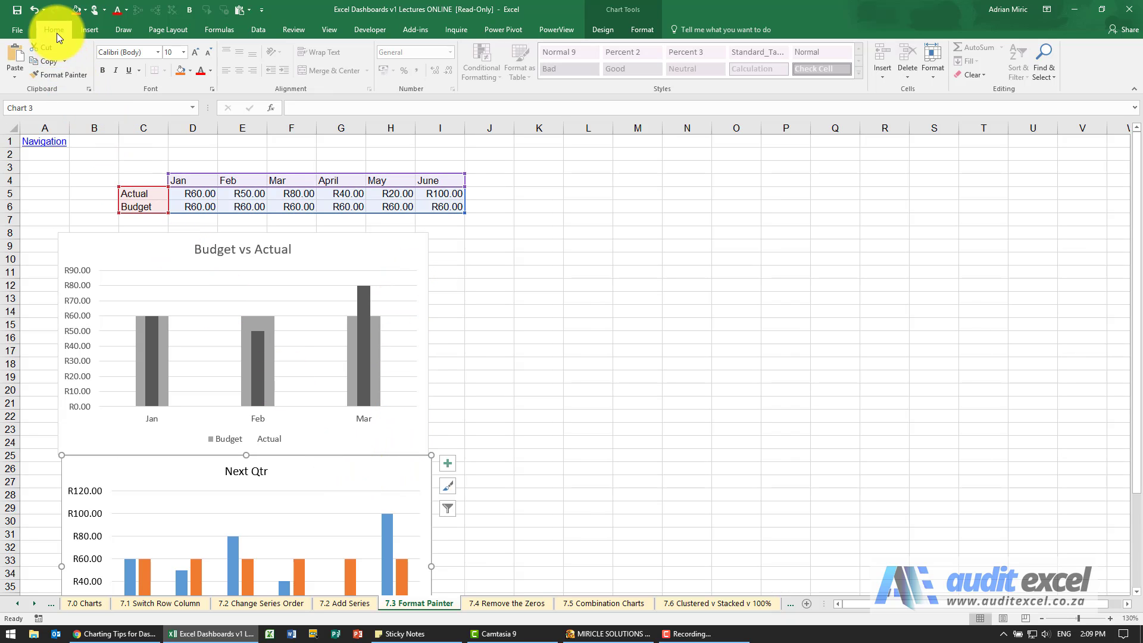
{"action": "left_click", "coordinate": [11, 73]}
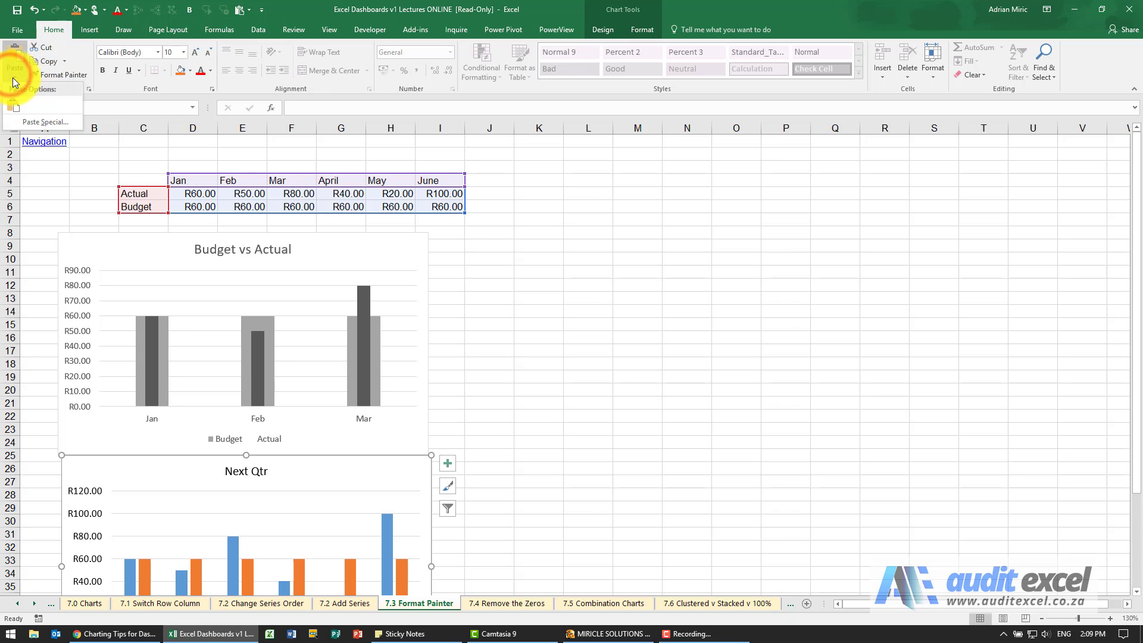
- Paste Special only the Formats from Budget vs Actual onto the Next Qtr chart
{"action": "left_click", "coordinate": [26, 122]}
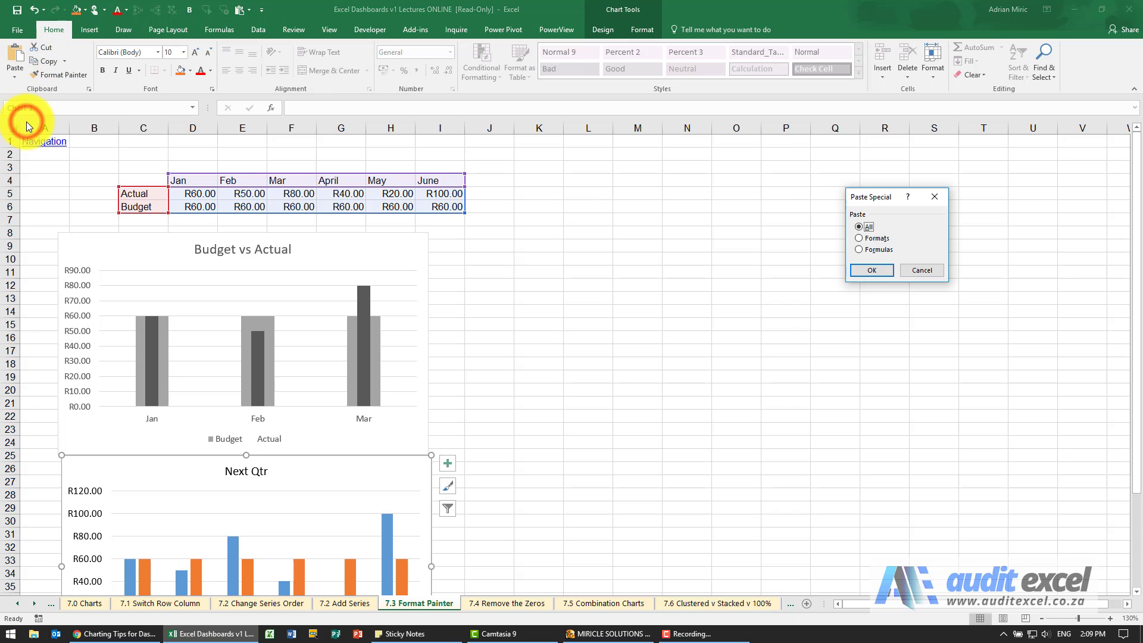
{"action": "left_click_drag", "start_coordinate": [877, 197], "coordinate": [522, 232]}
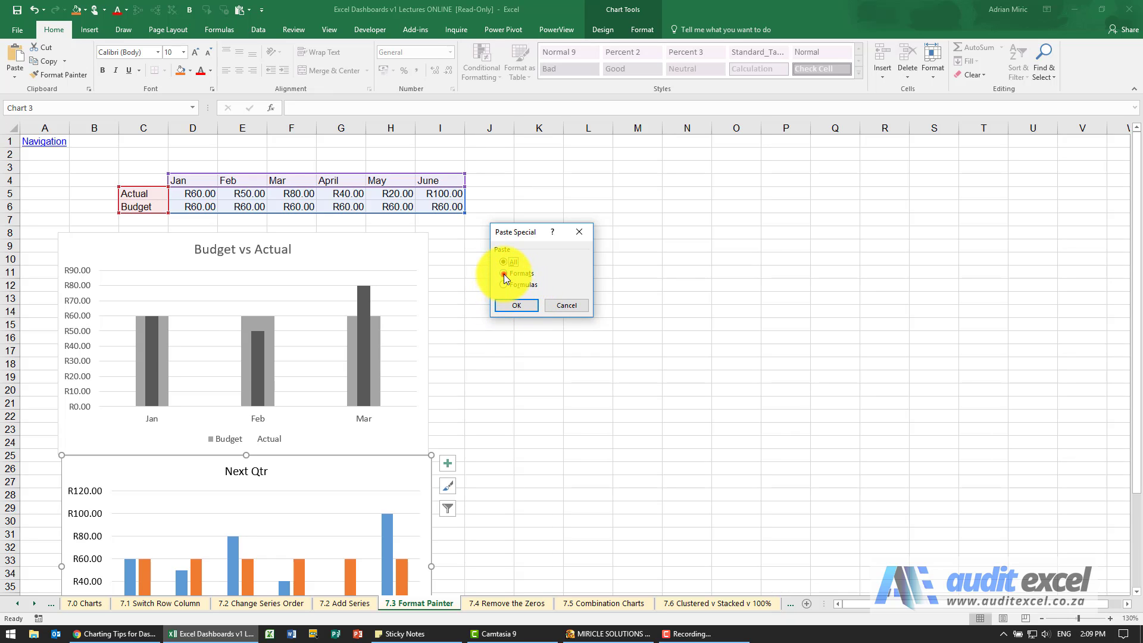
{"action": "left_click", "coordinate": [504, 273]}
{"action": "left_click", "coordinate": [515, 305]}
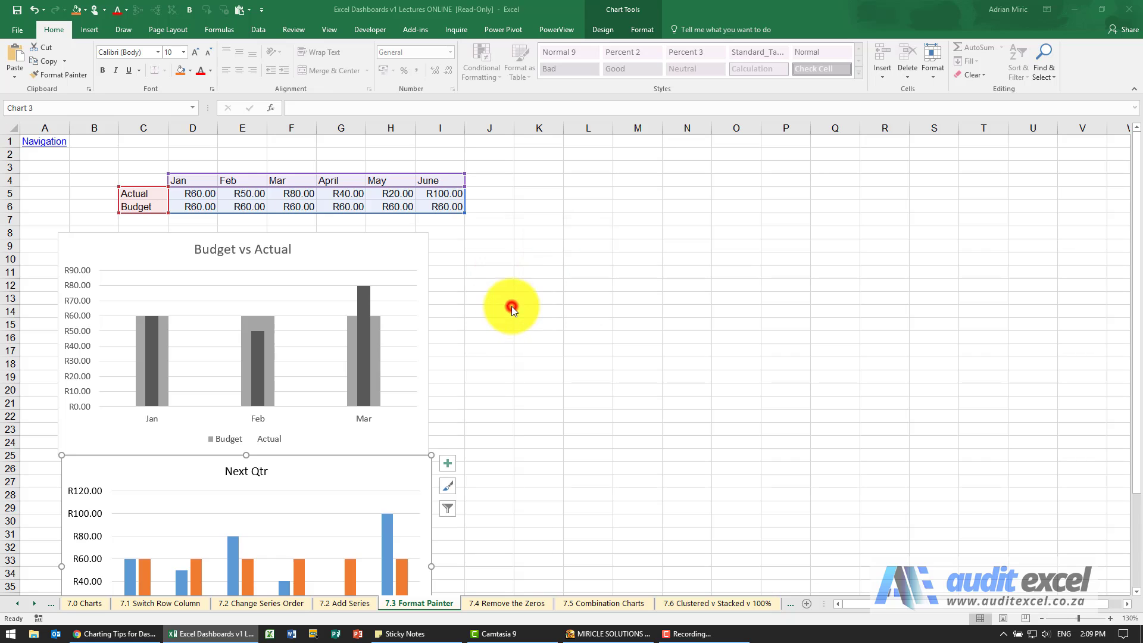
{"action": "scroll", "coordinate": [537, 373], "scroll_direction": "down", "scroll_amount": 2}
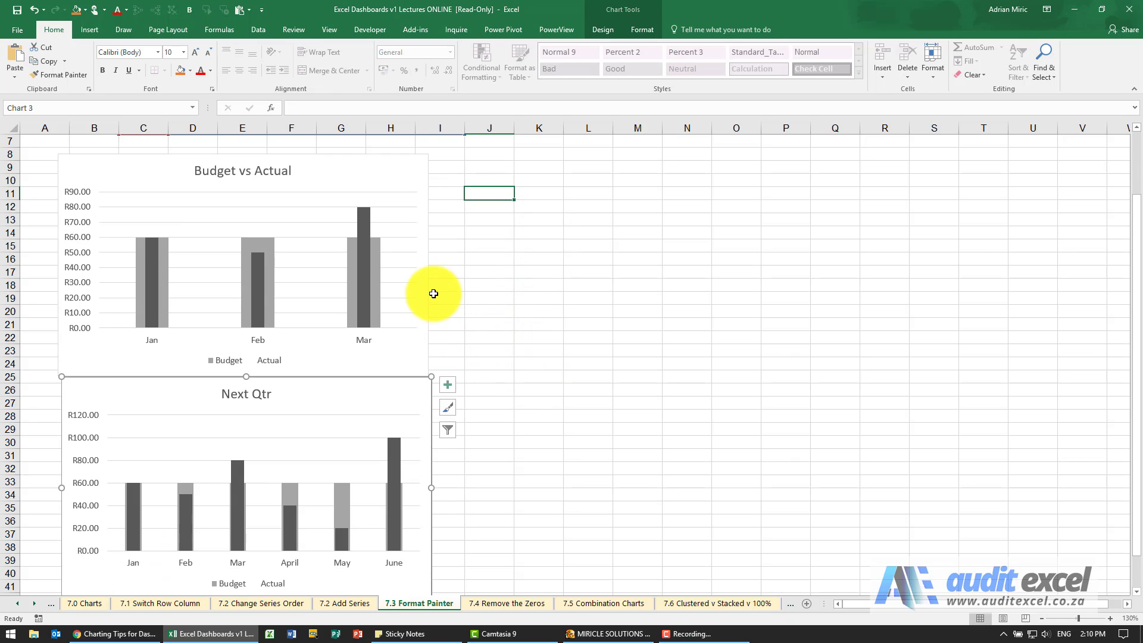
{"action": "scroll", "coordinate": [436, 285], "scroll_direction": "down", "scroll_amount": 1}
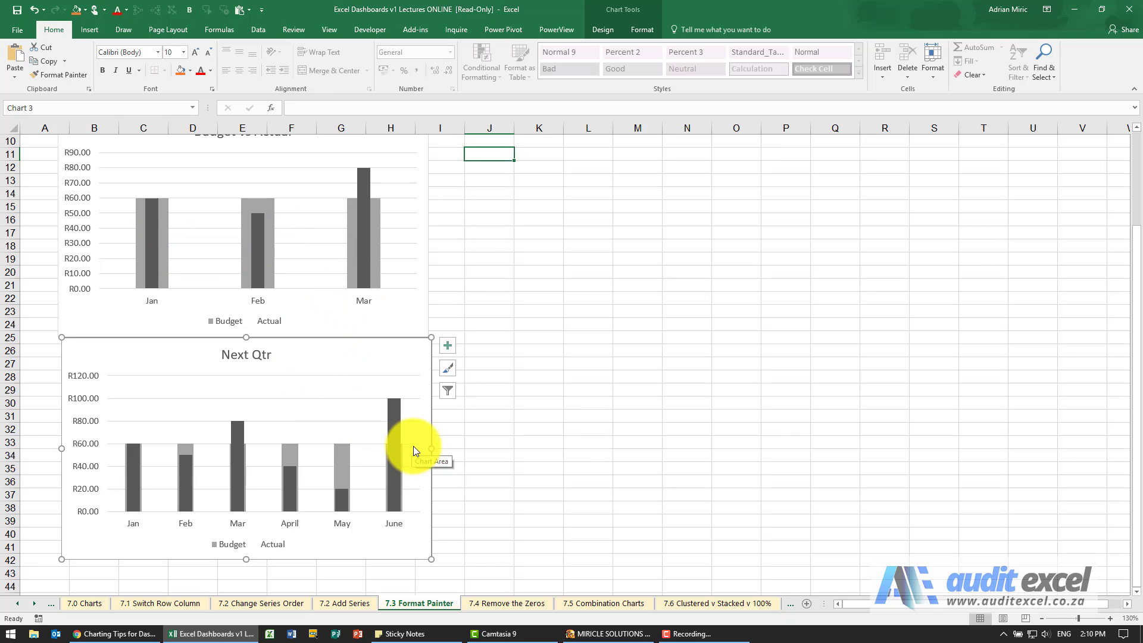
- Drag the Next Qtr chart's right edge out to column M
{"action": "left_click_drag", "start_coordinate": [431, 451], "coordinate": [661, 446]}
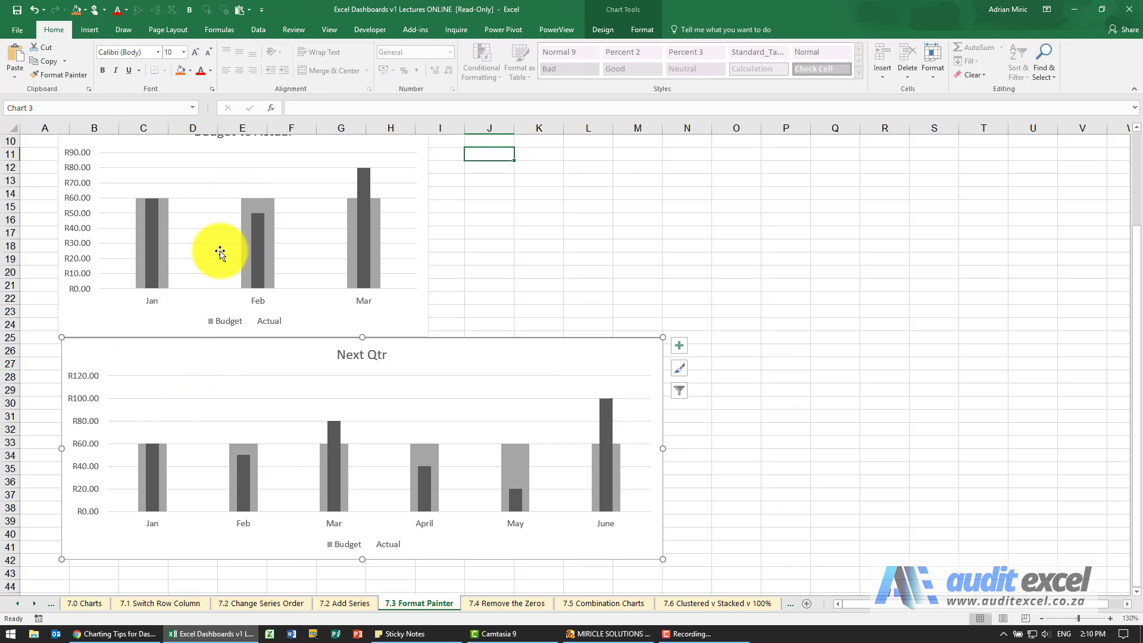
{"action": "scroll", "coordinate": [436, 299], "scroll_direction": "up", "scroll_amount": 2}
{"action": "scroll", "coordinate": [436, 306], "scroll_direction": "down", "scroll_amount": 2}
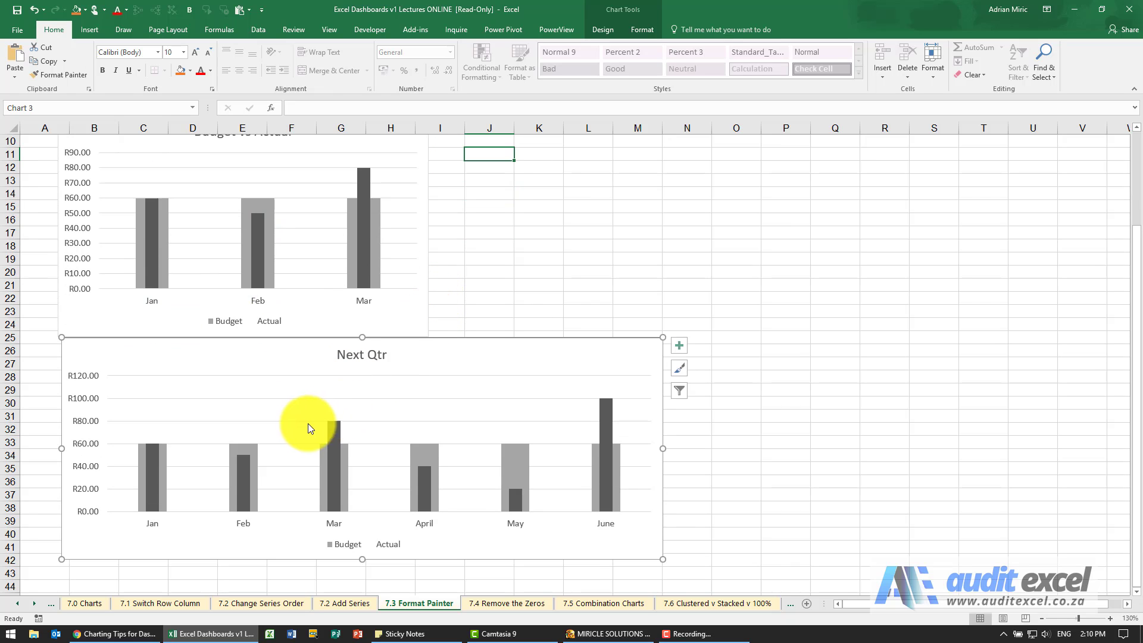
{"action": "scroll", "coordinate": [384, 394], "scroll_direction": "up", "scroll_amount": 2}
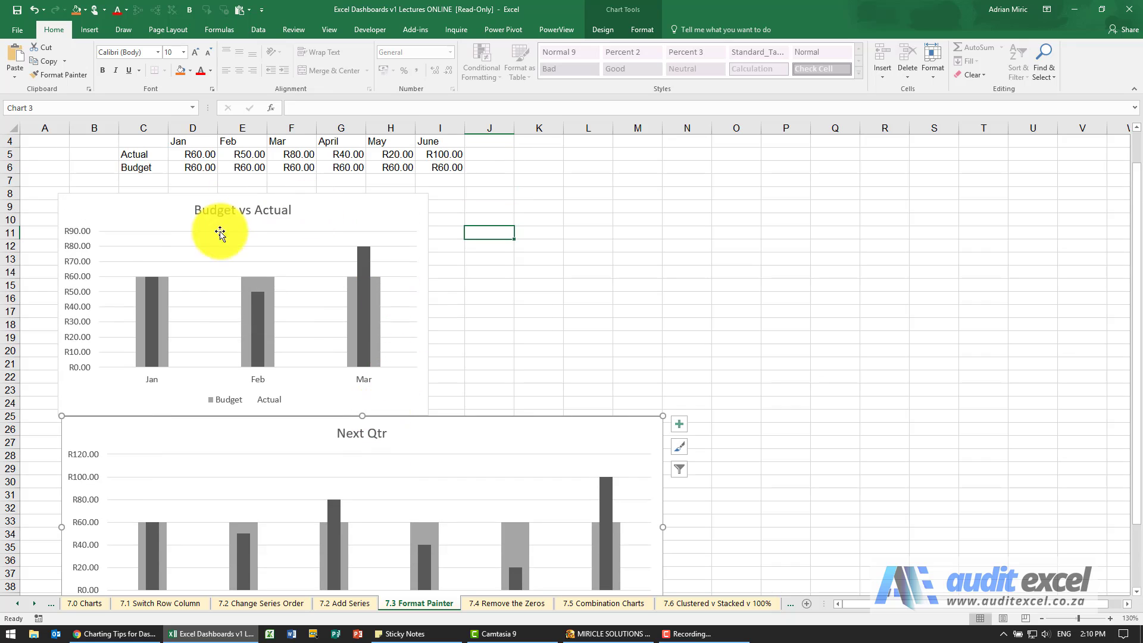